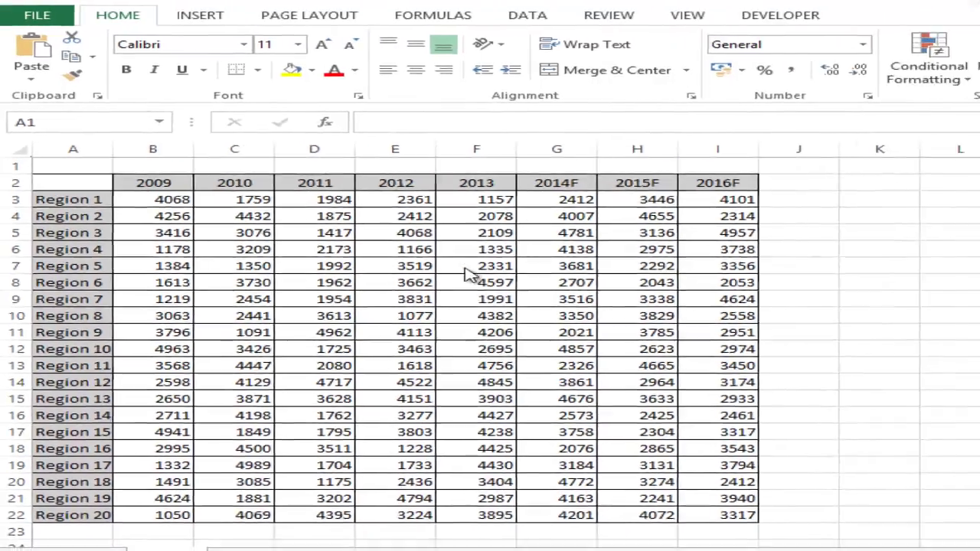
# - Use Insert > Text > Header & Footer to switch to Page Layout view with the header editable
pyautogui.click(121, 15)
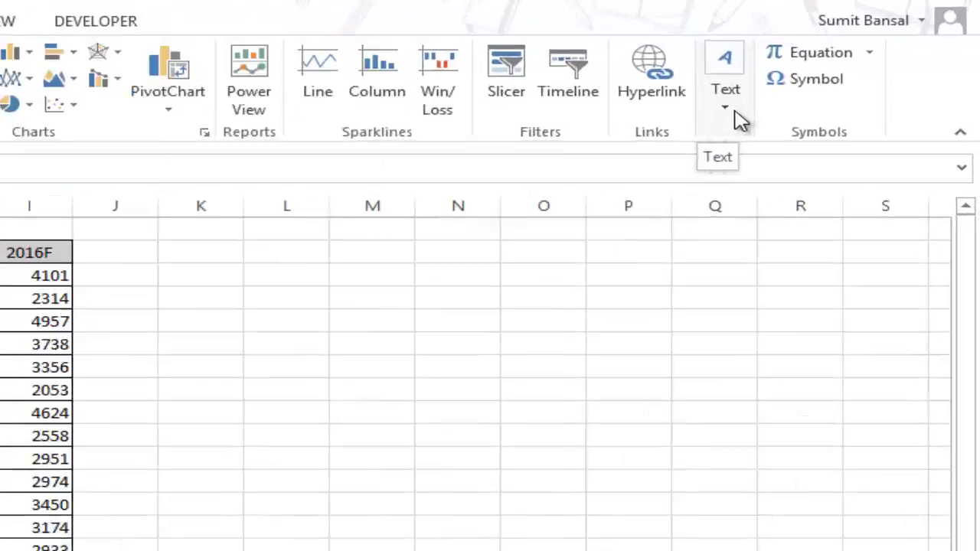
pyautogui.click(834, 76)
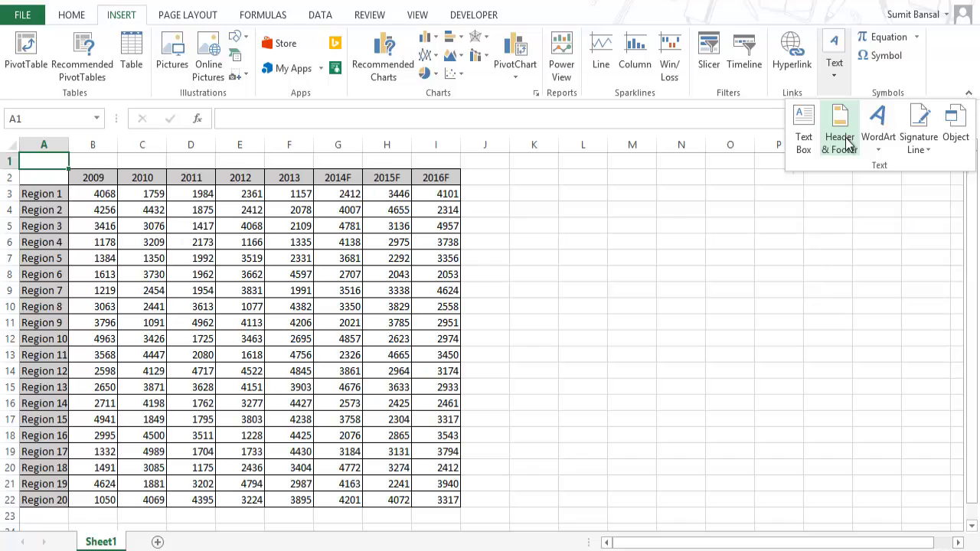
pyautogui.click(843, 140)
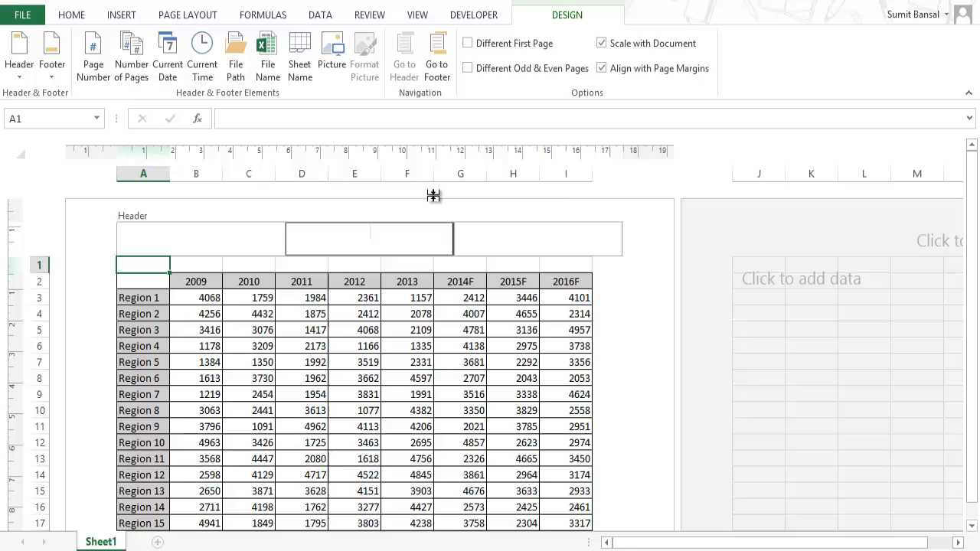
pyautogui.click(417, 15)
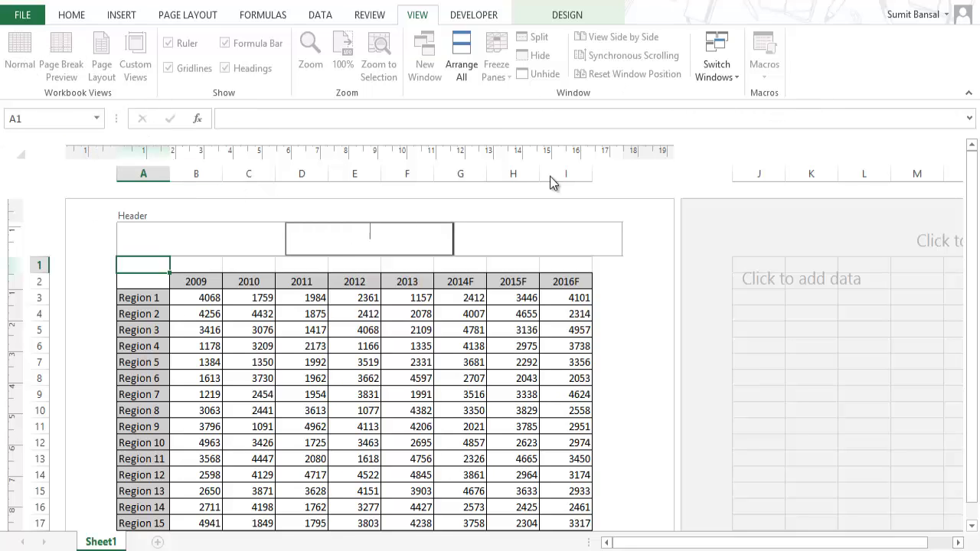
pyautogui.click(219, 240)
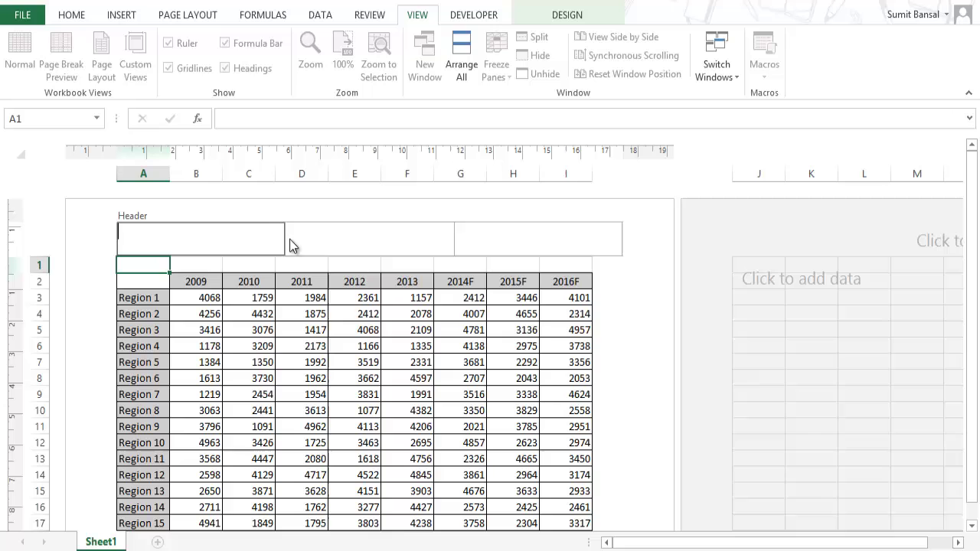
pyautogui.click(329, 238)
pyautogui.click(475, 236)
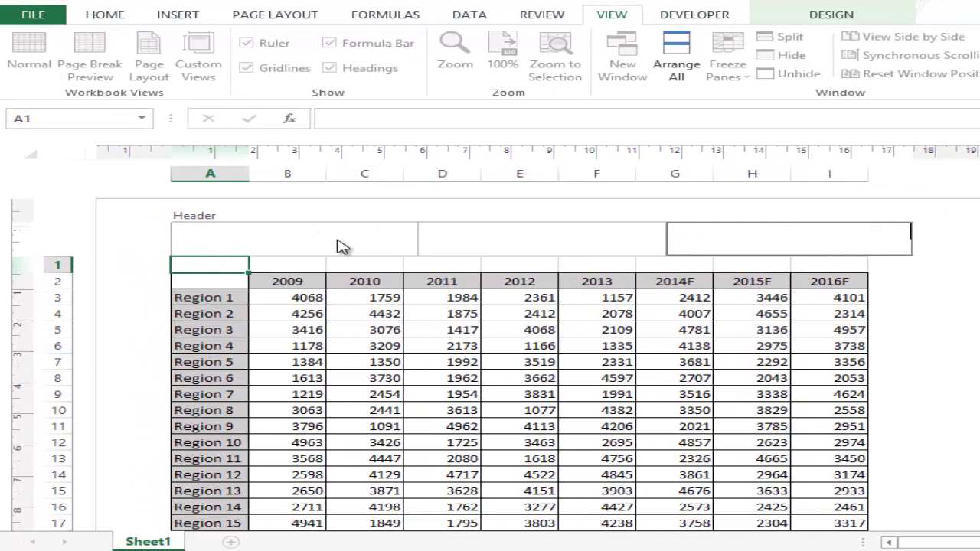
pyautogui.click(489, 236)
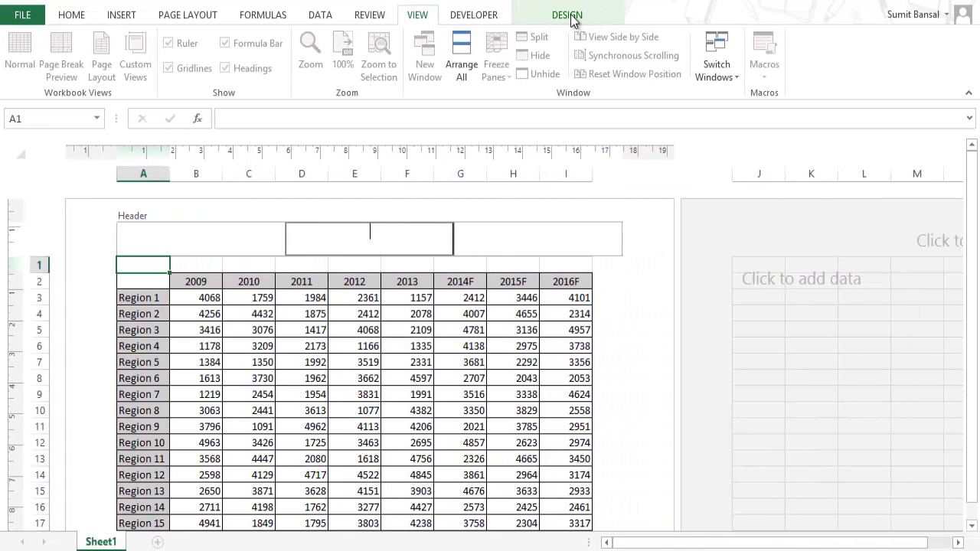
pyautogui.click(404, 344)
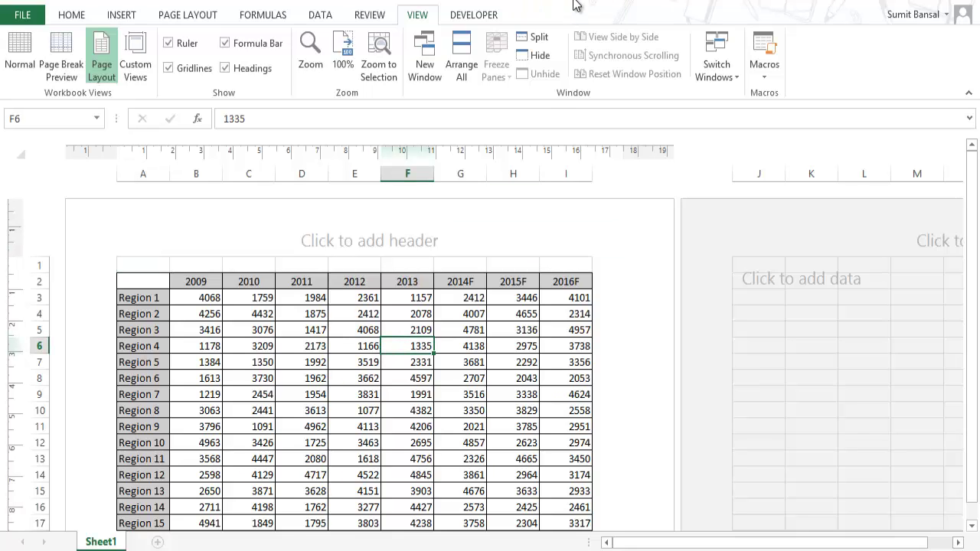
pyautogui.click(364, 244)
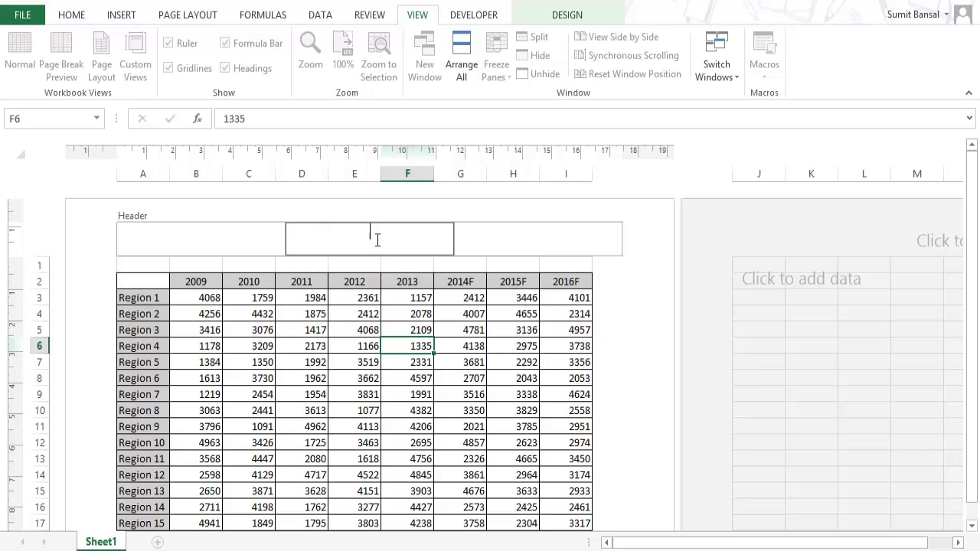
# - Insert the Draft Report Image file from the computer as the centre header picture
pyautogui.click(571, 16)
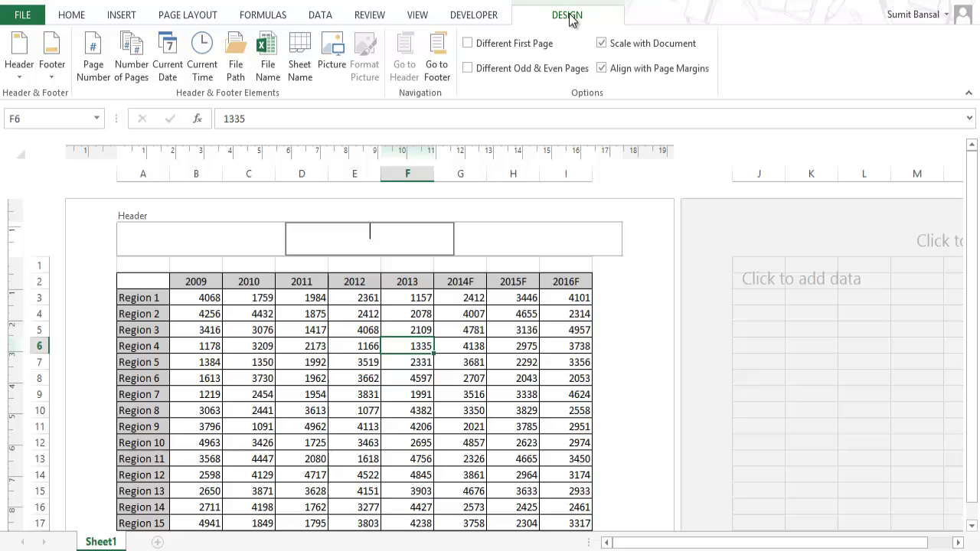
pyautogui.click(335, 67)
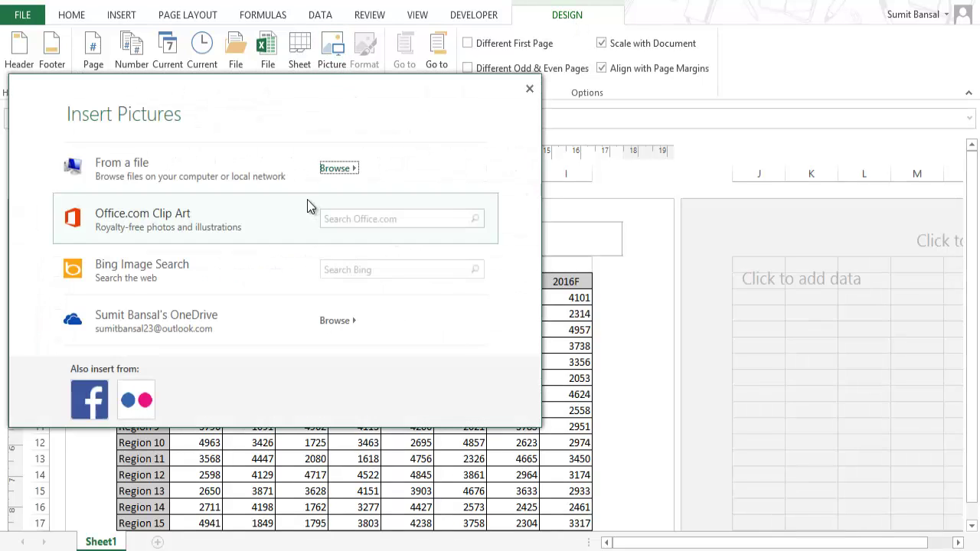
pyautogui.moveTo(261, 93); pyautogui.dragTo(395, 140)
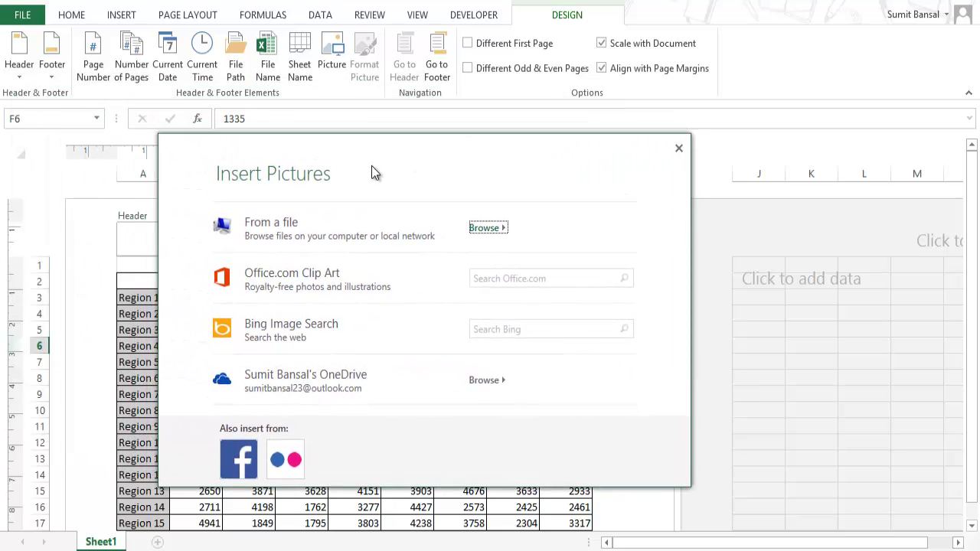
pyautogui.click(325, 227)
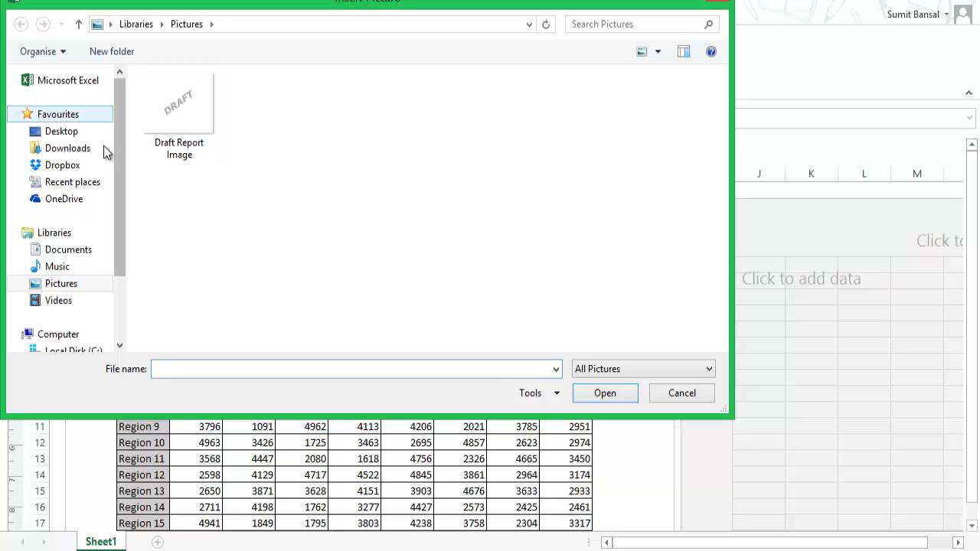
pyautogui.doubleClick(176, 129)
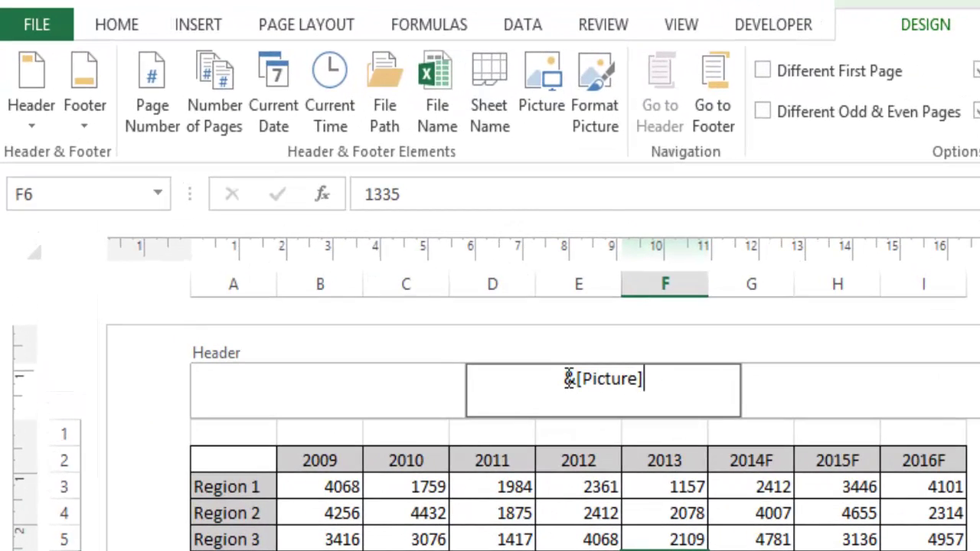
# - Select the &[Picture] code, then leave the header so the DRAFT watermark shows over the table
pyautogui.moveTo(568, 378); pyautogui.dragTo(638, 377)
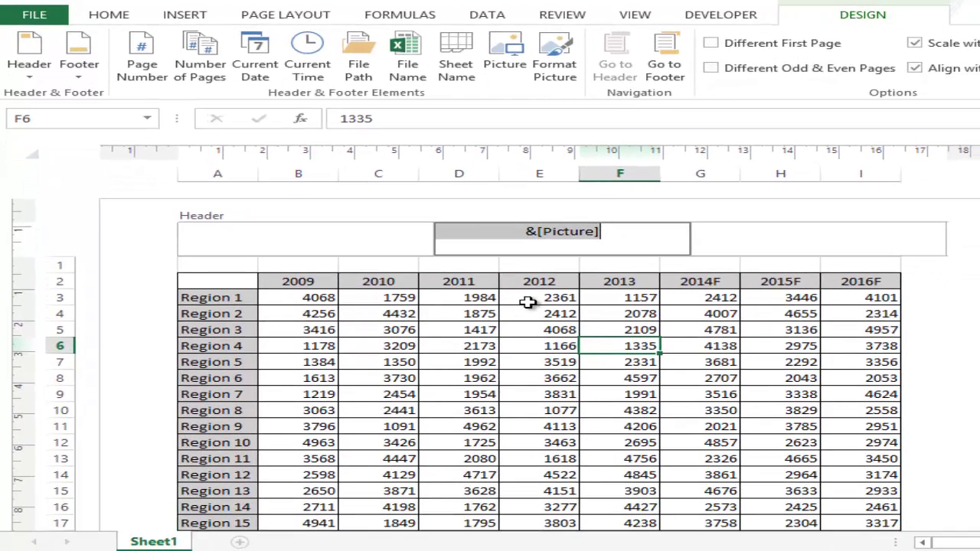
pyautogui.click(528, 302)
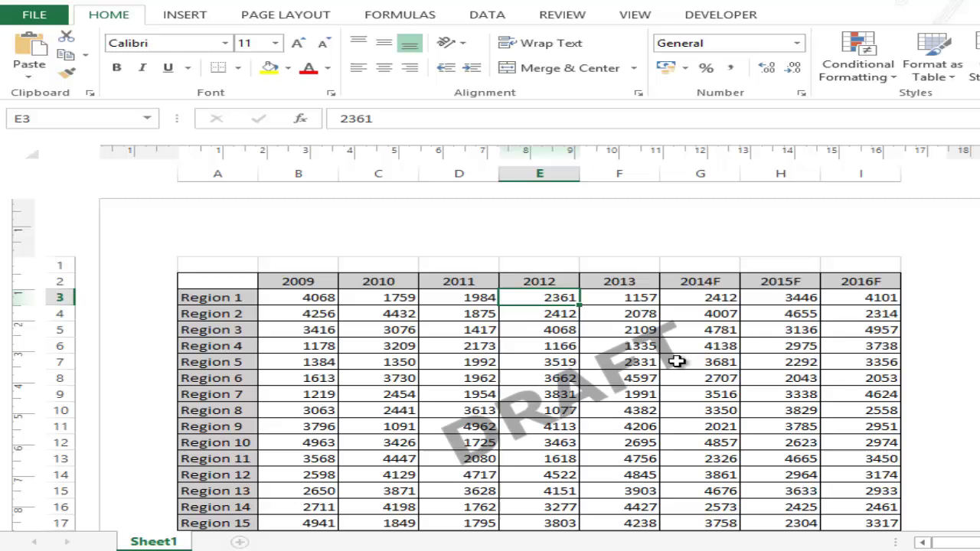
pyautogui.scroll(-3, 678, 361)
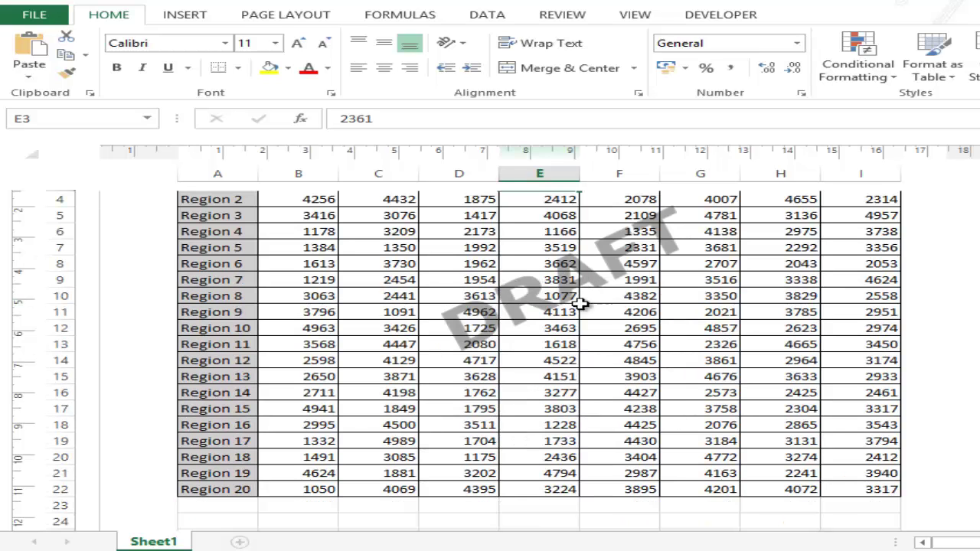
pyautogui.scroll(3, 589, 321)
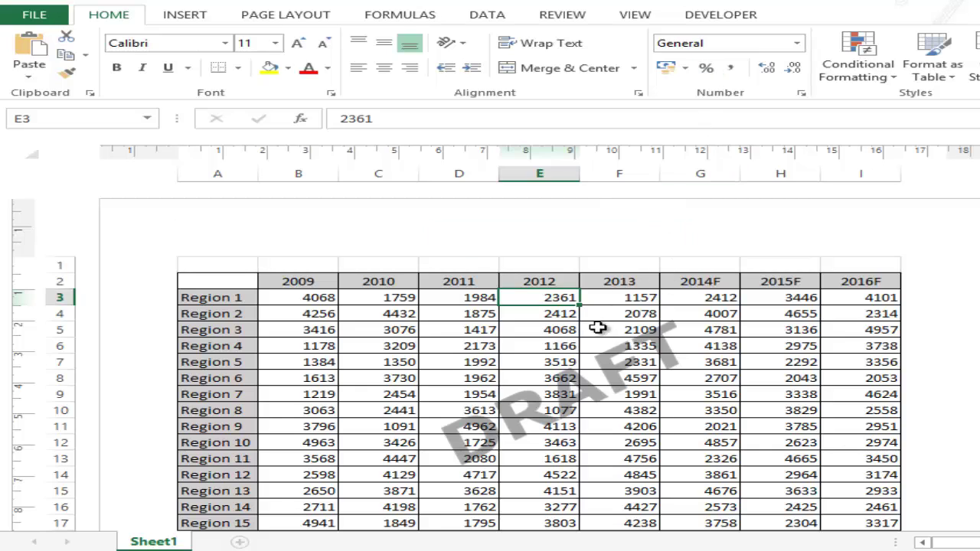
# - Add two blank lines before &[Picture] in the centre header to lower the watermark
pyautogui.click(549, 233)
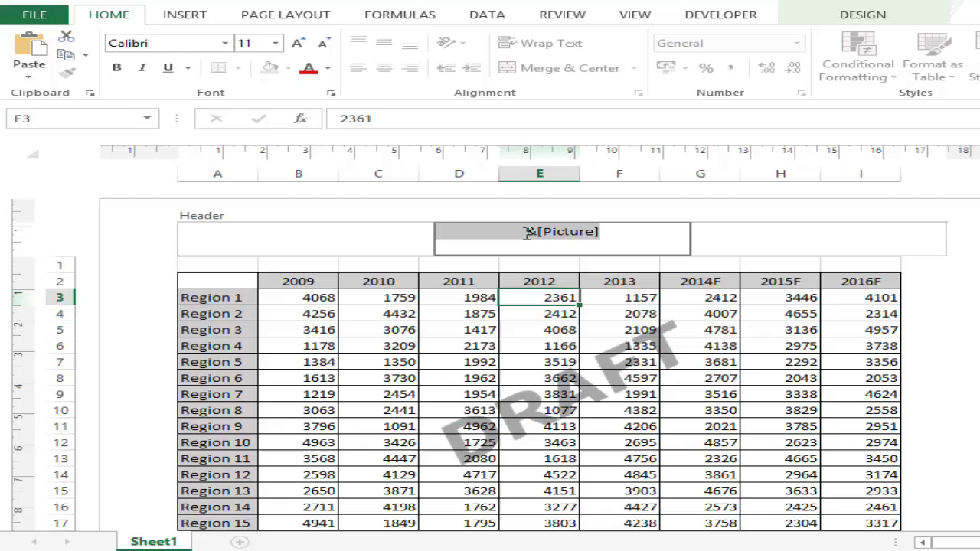
pyautogui.click(530, 233)
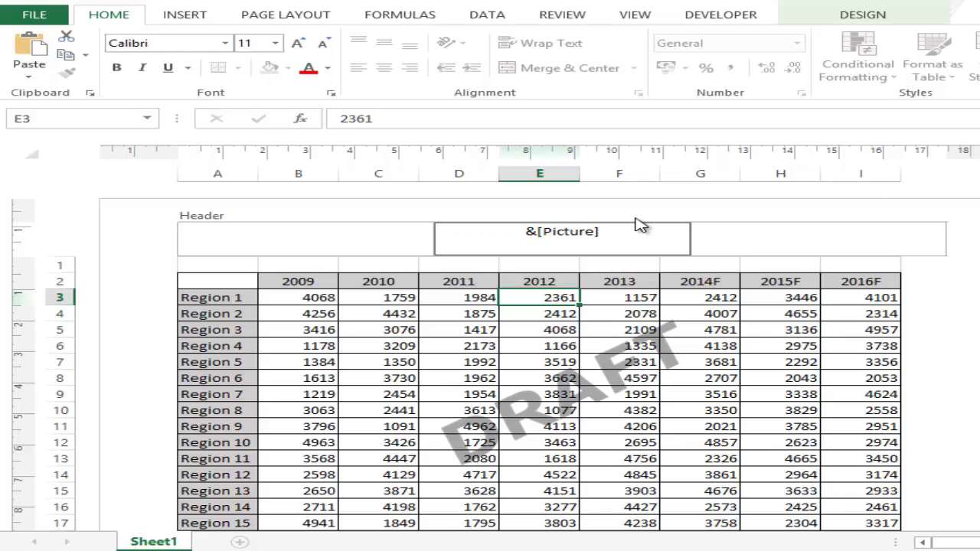
pyautogui.press('Return')
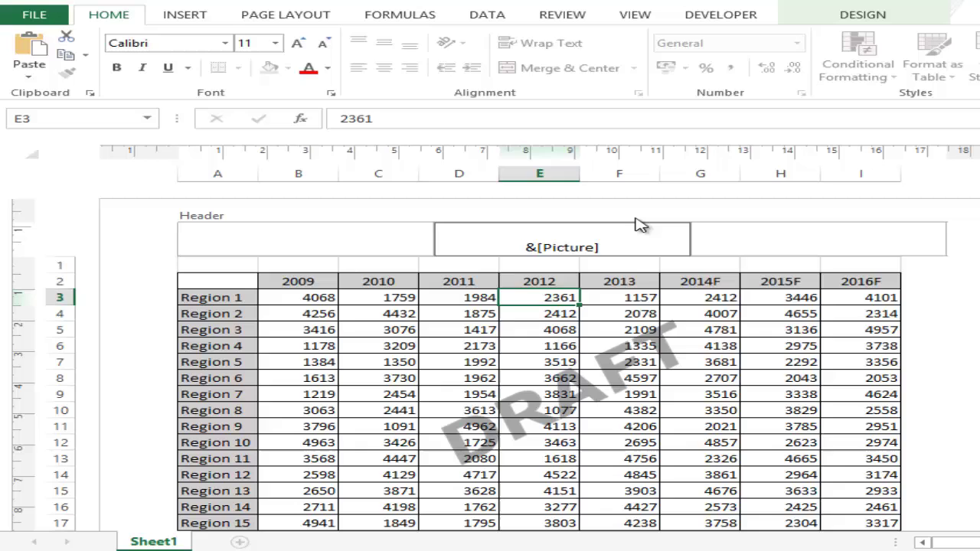
pyautogui.press('Return')
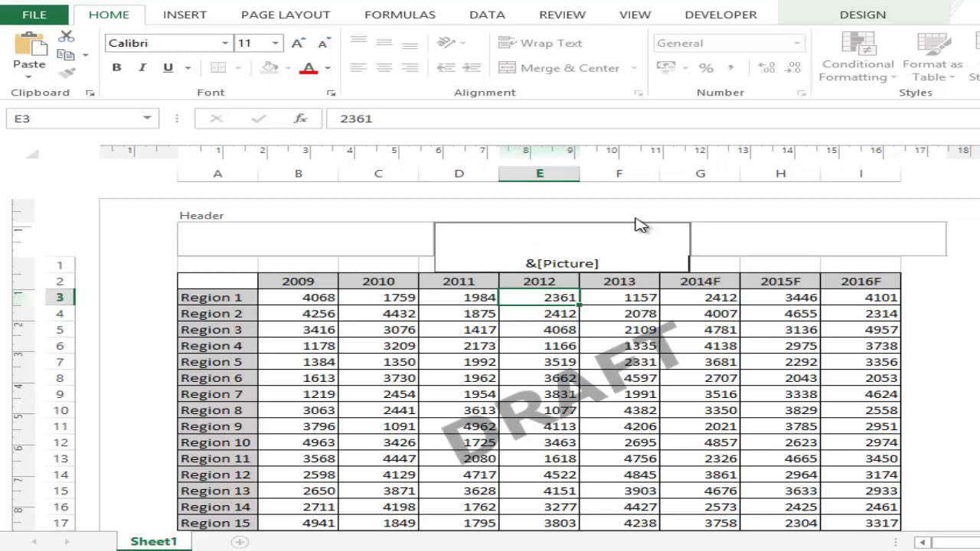
pyautogui.click(446, 316)
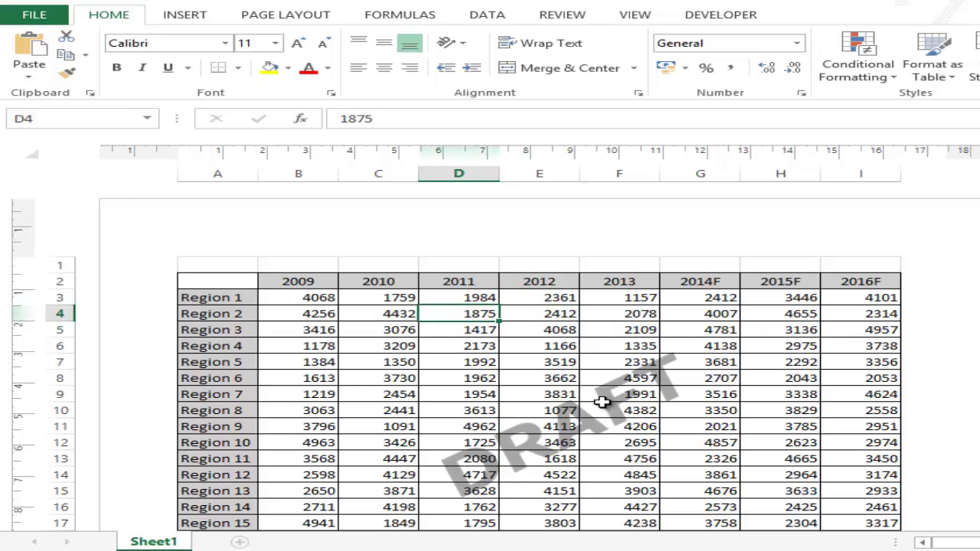
# - Add one more blank line before &[Picture], check the lowered watermark, and reopen the centre header
pyautogui.click(560, 243)
pyautogui.click(522, 258)
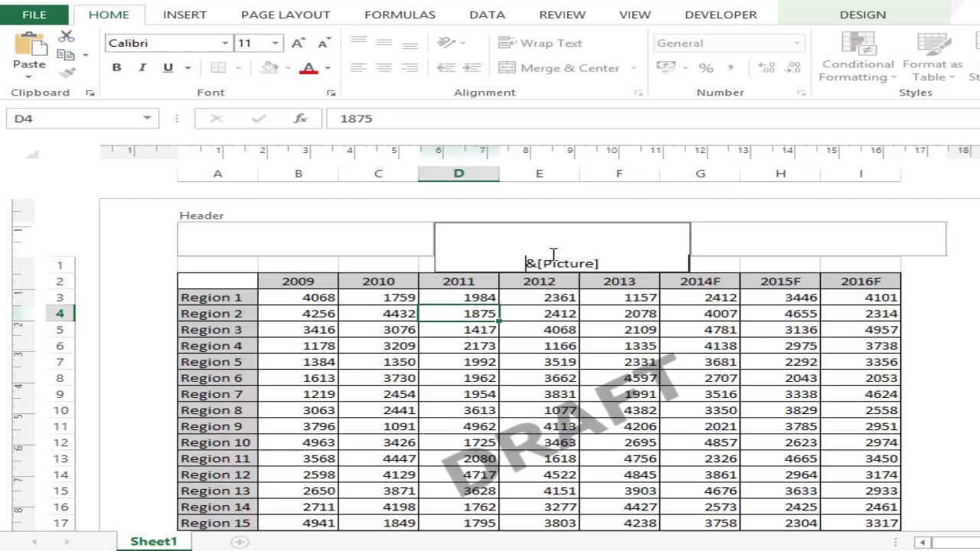
pyautogui.press('Return')
pyautogui.press('Return')
pyautogui.click(413, 330)
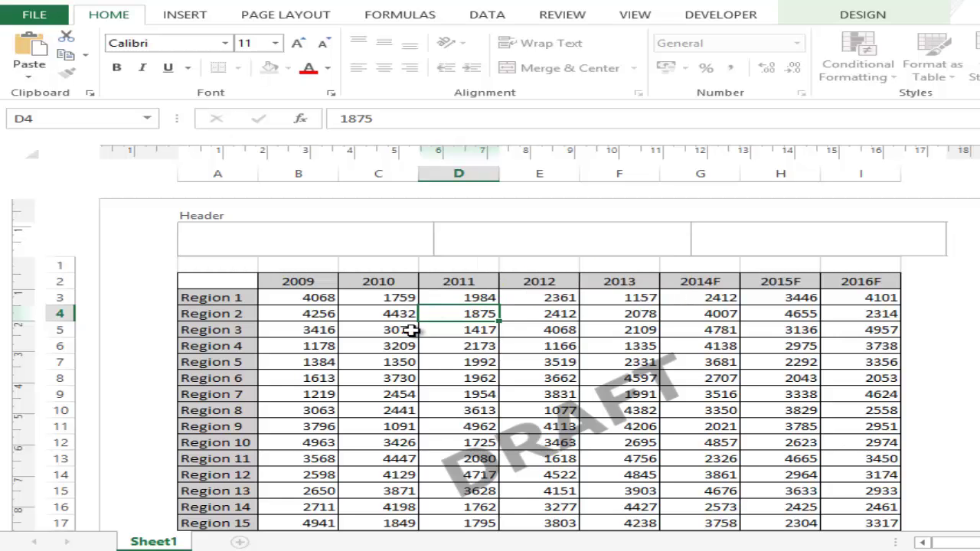
pyautogui.scroll(-3, 563, 371)
pyautogui.scroll(1, 581, 379)
pyautogui.scroll(2, 583, 381)
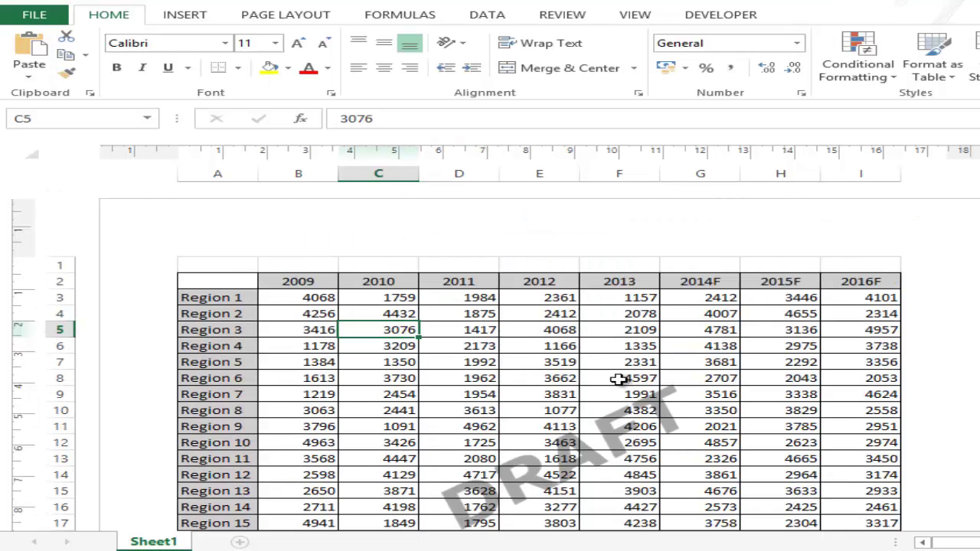
pyautogui.click(579, 264)
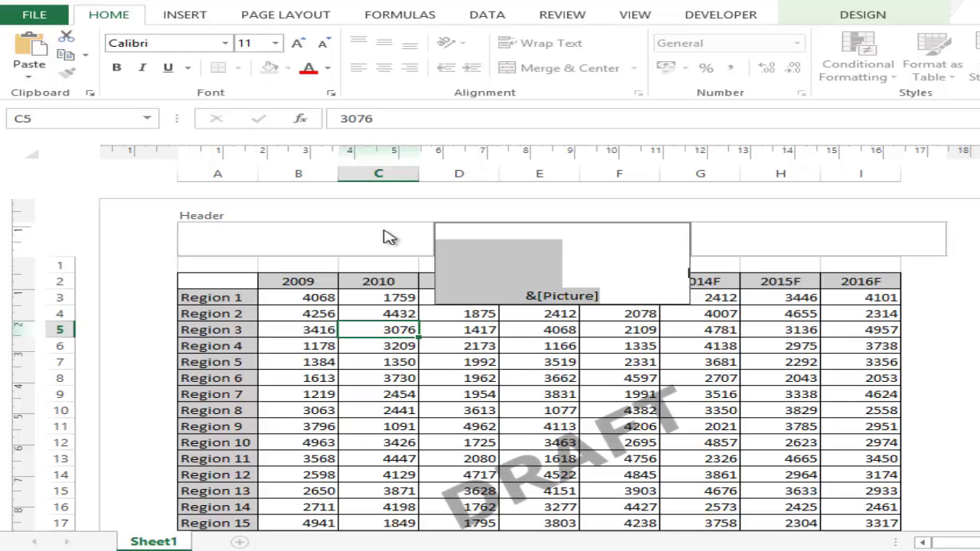
# - Delete the &[Picture] code so the DRAFT watermark disappears, then reopen the empty centre header
pyautogui.press('Delete')
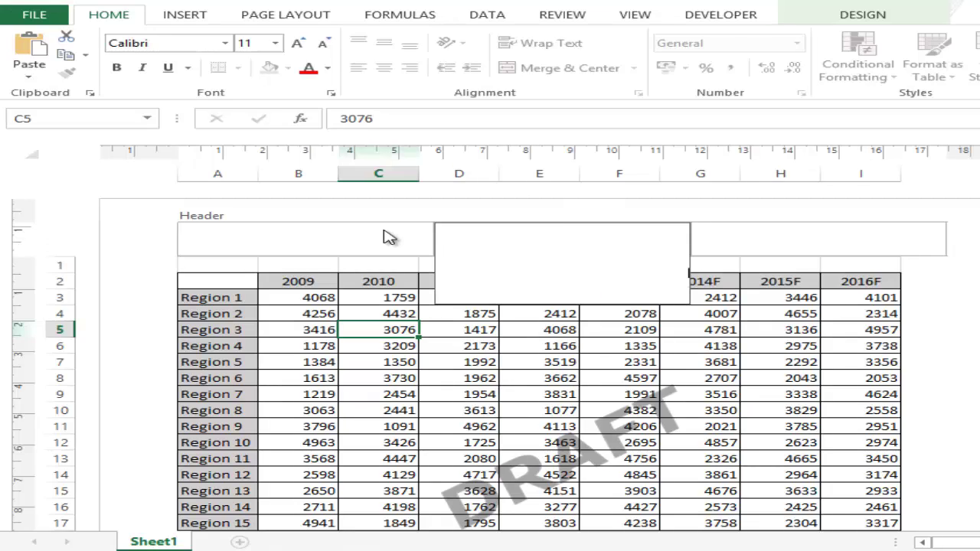
pyautogui.click(406, 357)
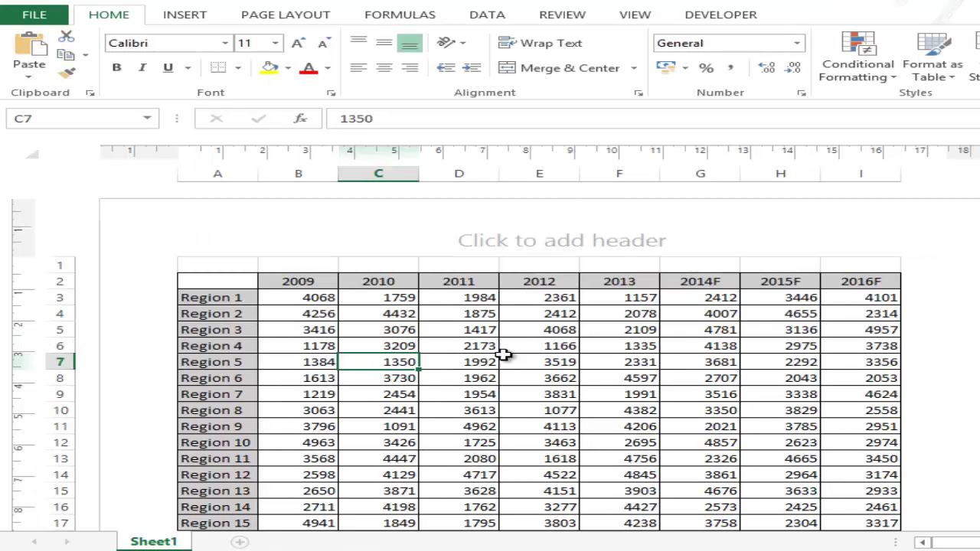
pyautogui.click(541, 247)
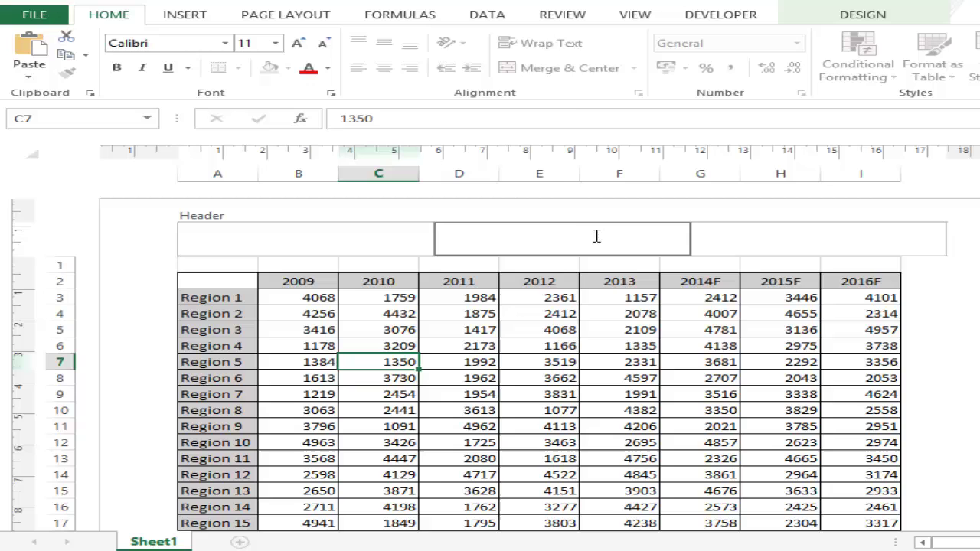
# - Insert the Draft Report Image file into the centre header again via Design > Picture
pyautogui.click(863, 17)
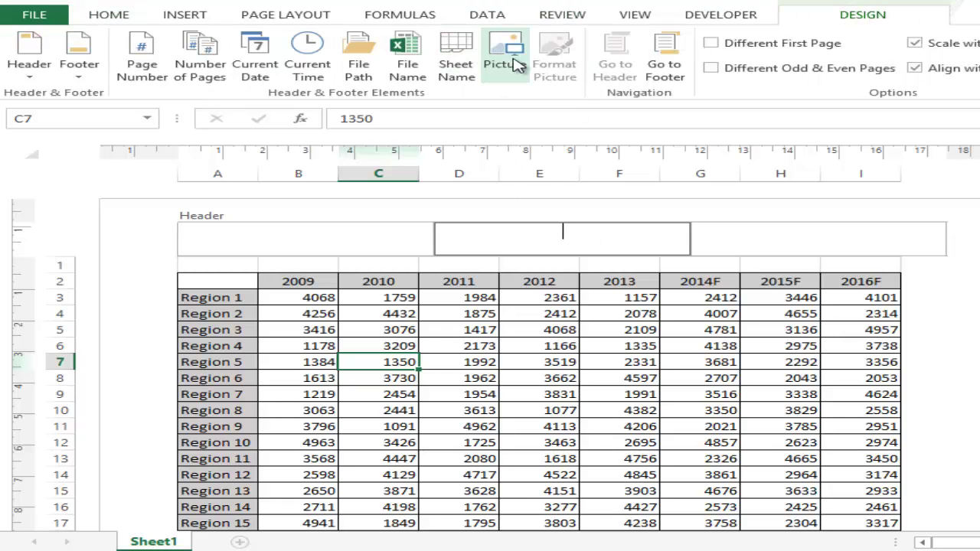
pyautogui.click(514, 63)
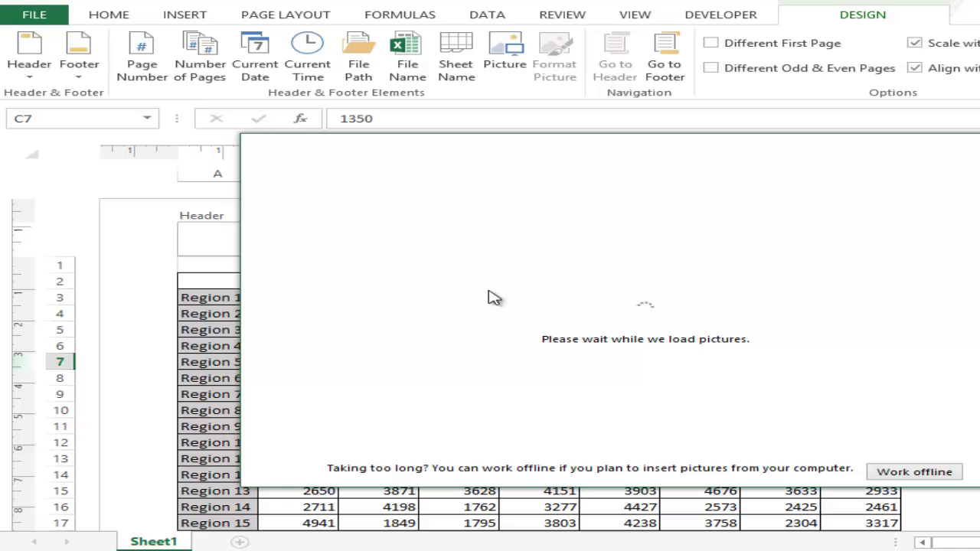
pyautogui.click(337, 231)
pyautogui.click(310, 129)
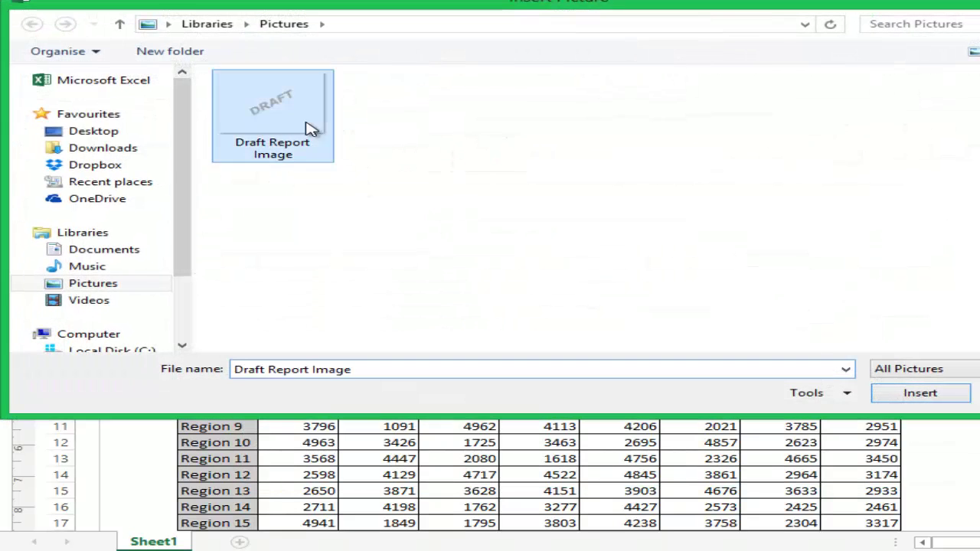
pyautogui.click(919, 392)
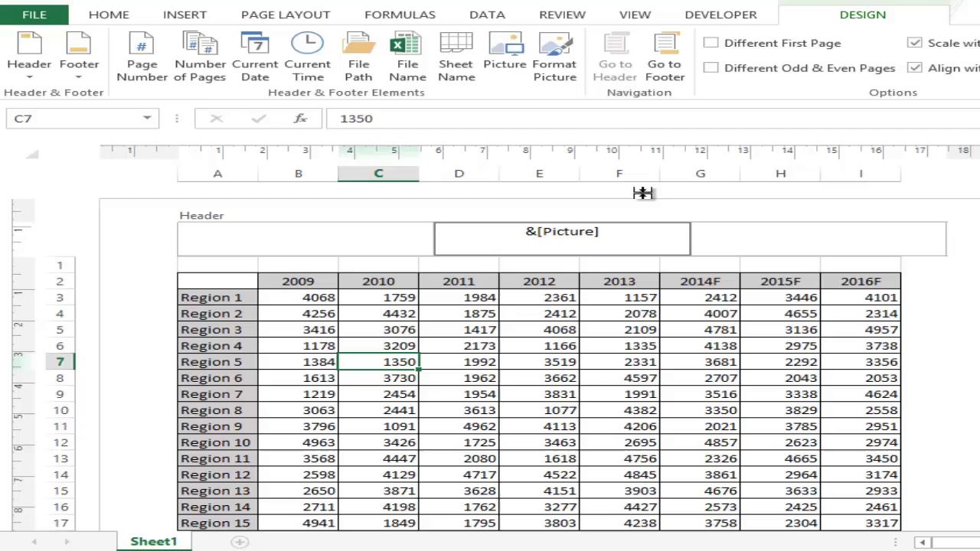
# - Dismiss the one-picture-per-section warning and exit the header to show the DRAFT watermark
pyautogui.click(505, 59)
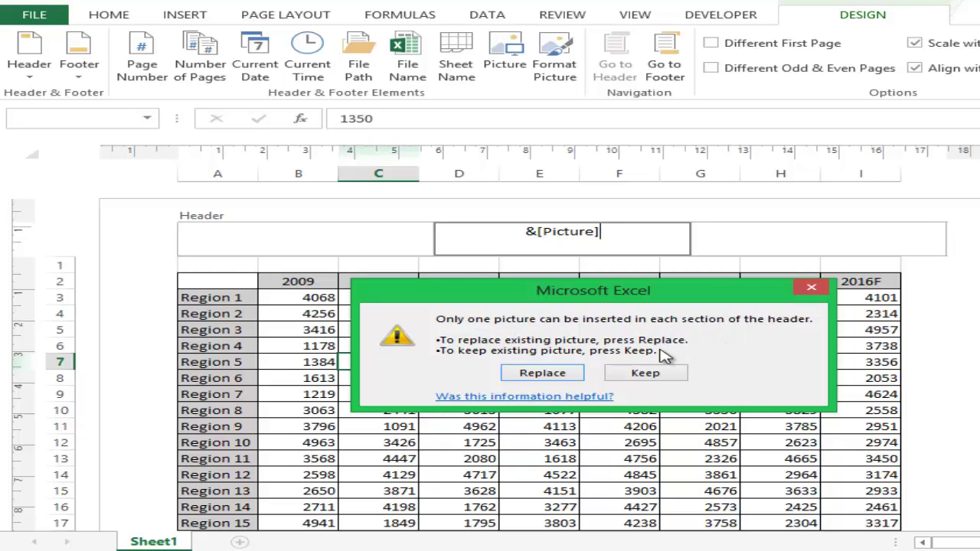
pyautogui.click(809, 291)
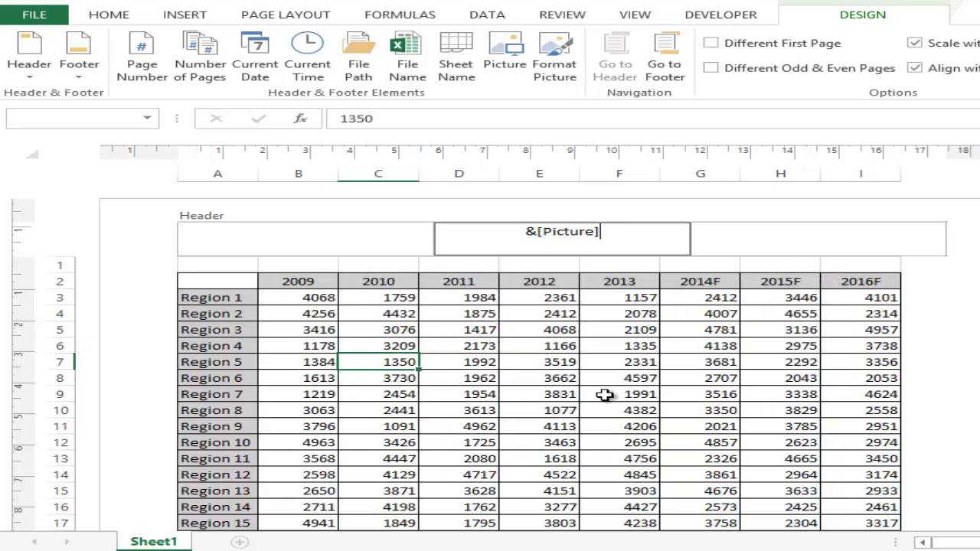
pyautogui.click(564, 298)
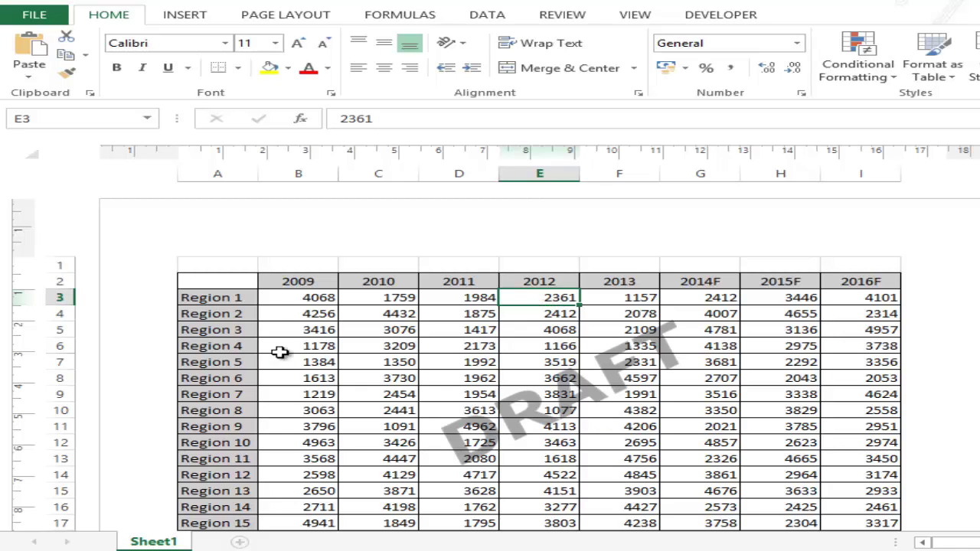
# - Toggle Normal and Page Layout views to compare watermark visibility, then open the File Info page
pyautogui.click(639, 16)
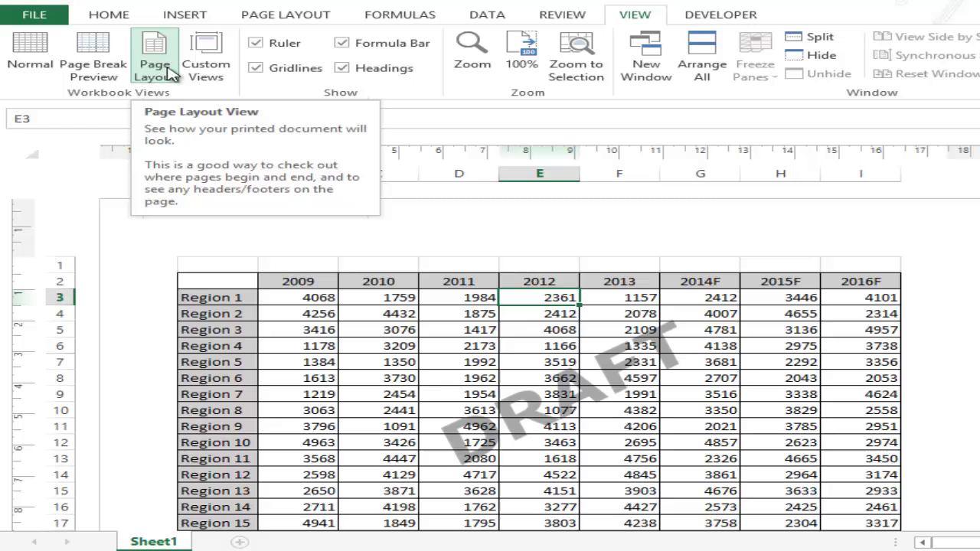
pyautogui.click(28, 63)
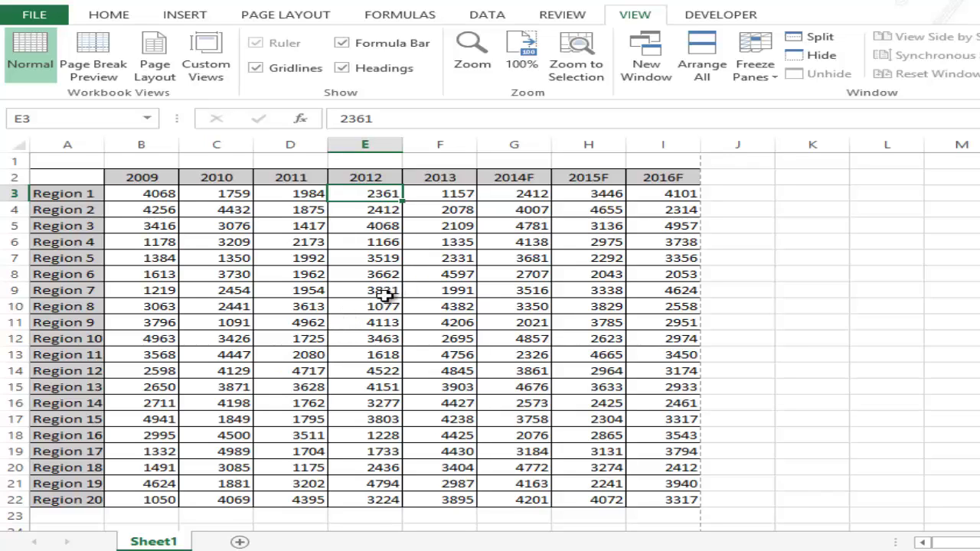
pyautogui.click(154, 65)
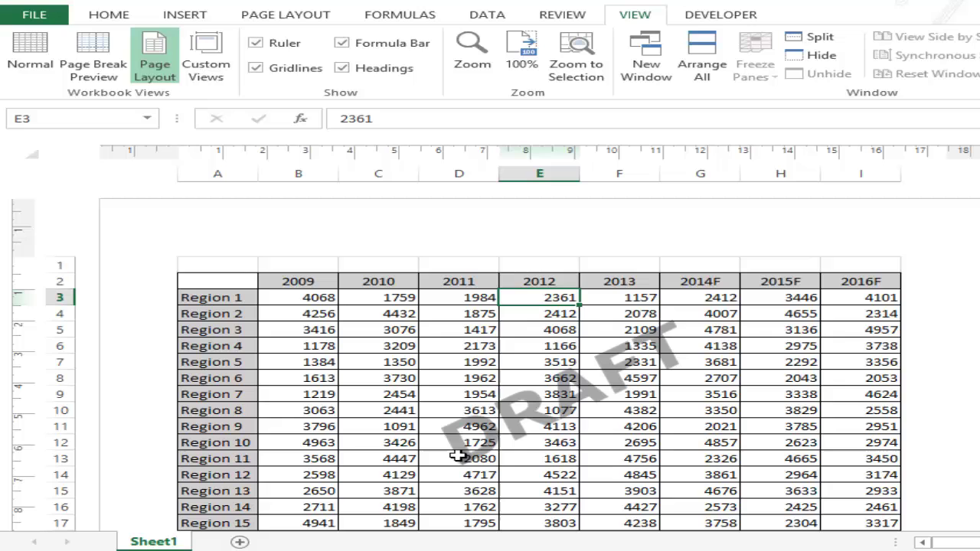
pyautogui.click(46, 61)
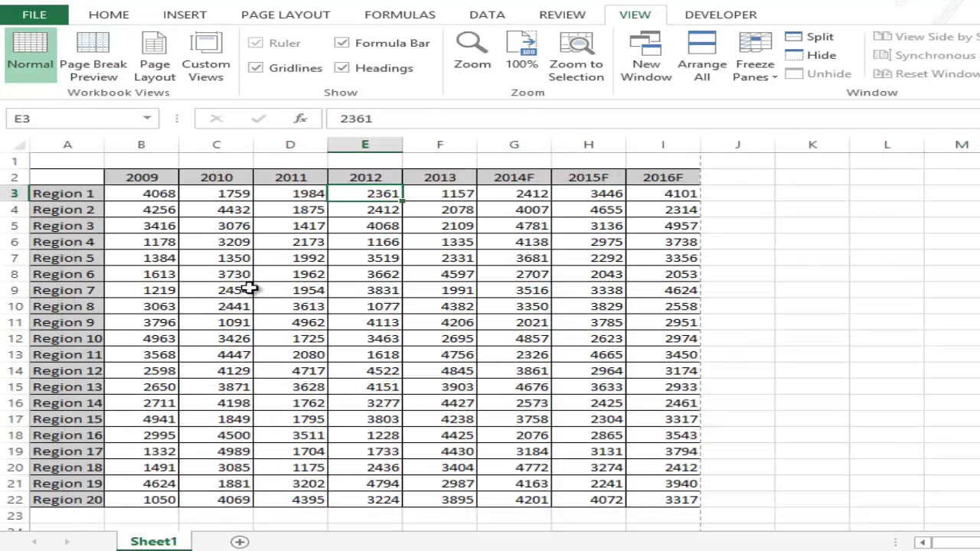
pyautogui.click(34, 15)
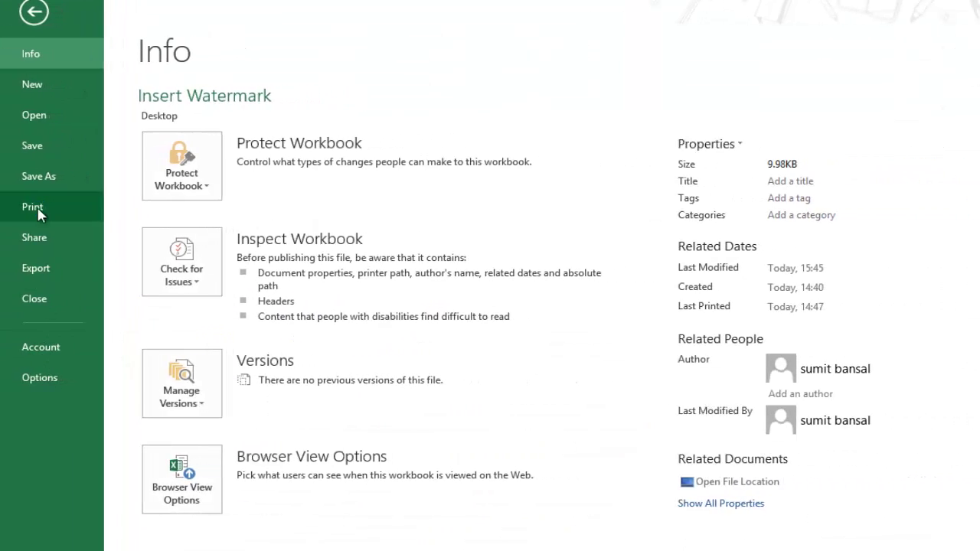
# - Check the DRAFT watermark in the Print preview, then press Esc to return to the sheet
pyautogui.click(38, 208)
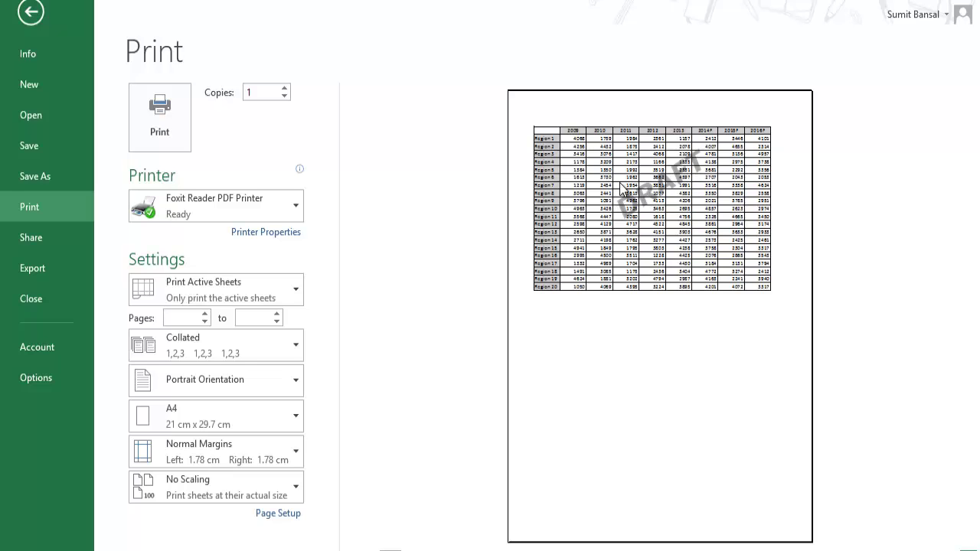
pyautogui.press('Escape')
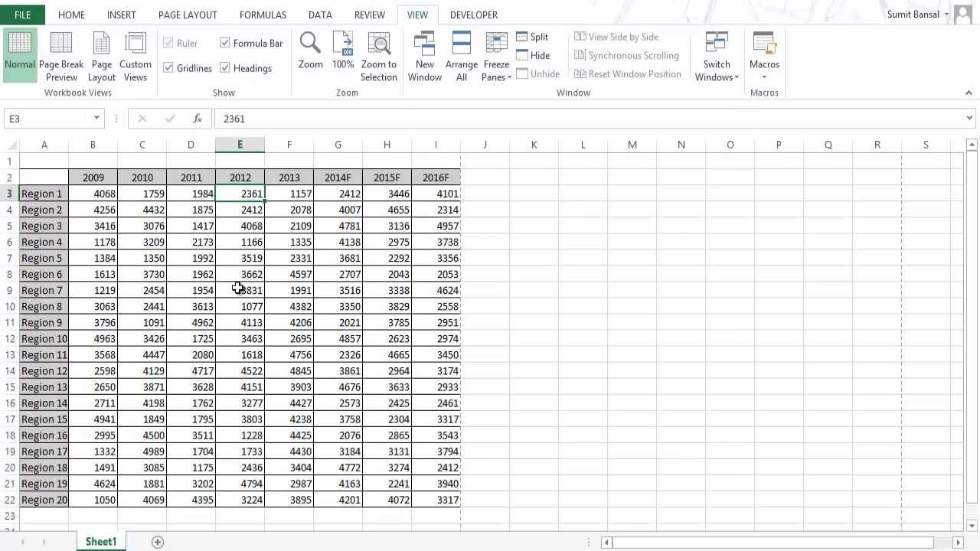